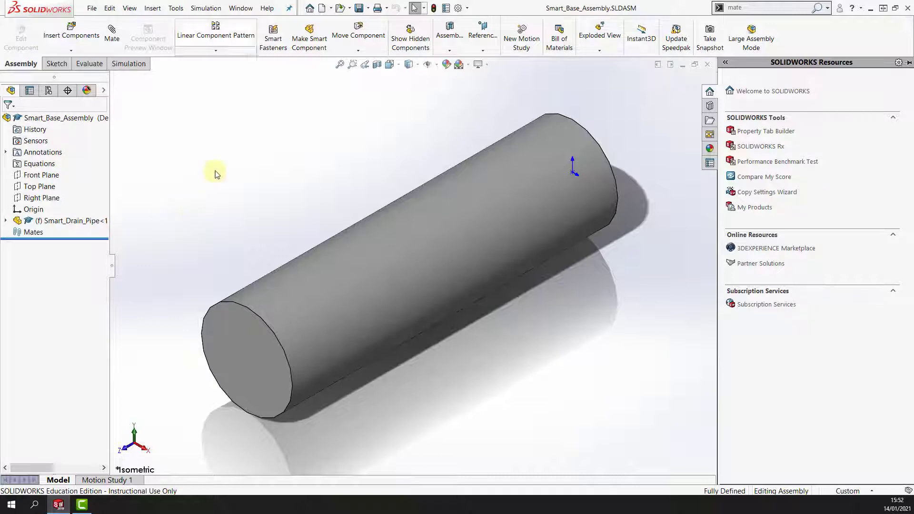
# Open the Smart_EC part, examine its geometry and configuration list, and close it again.
pyautogui.click(341, 8)
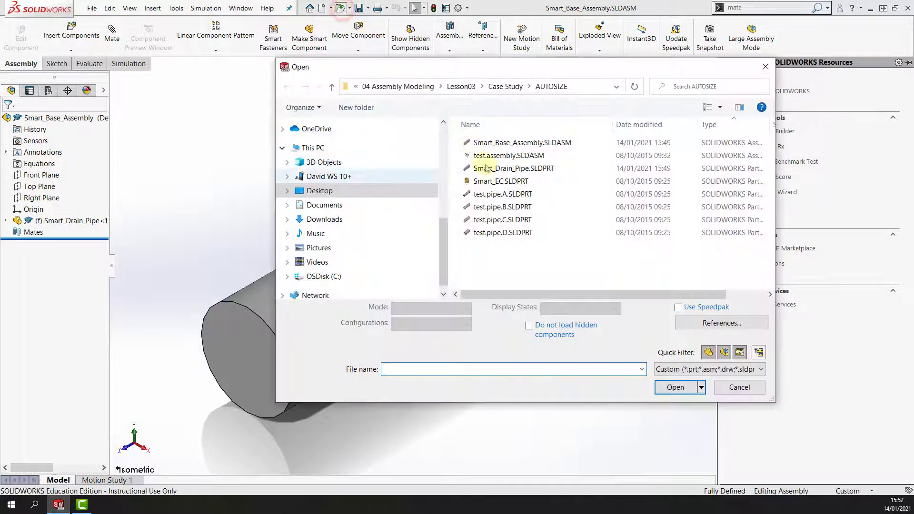
pyautogui.click(501, 183)
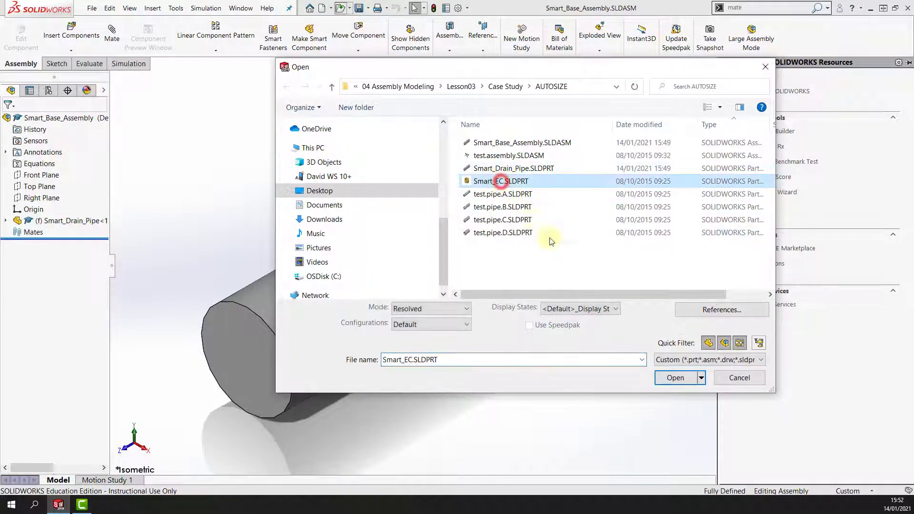
pyautogui.click(675, 387)
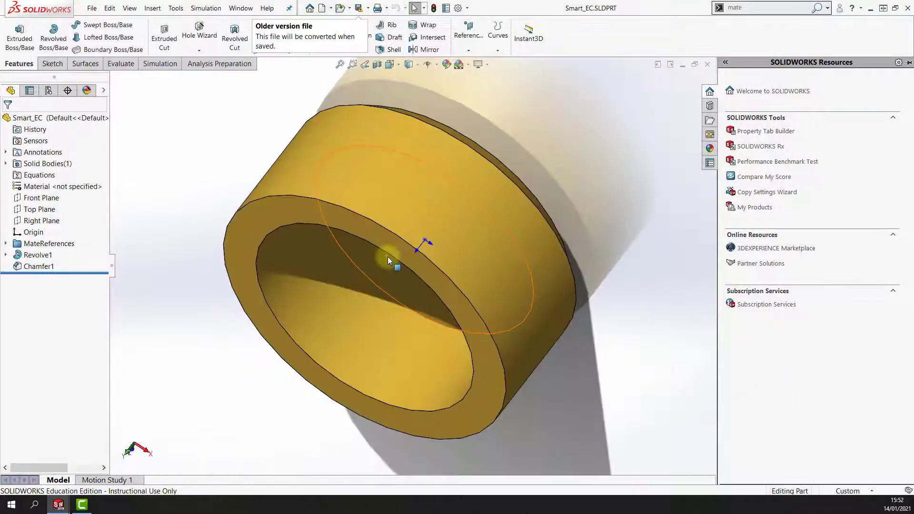
pyautogui.moveTo(353, 259); pyautogui.dragTo(173, 153, button='middle')
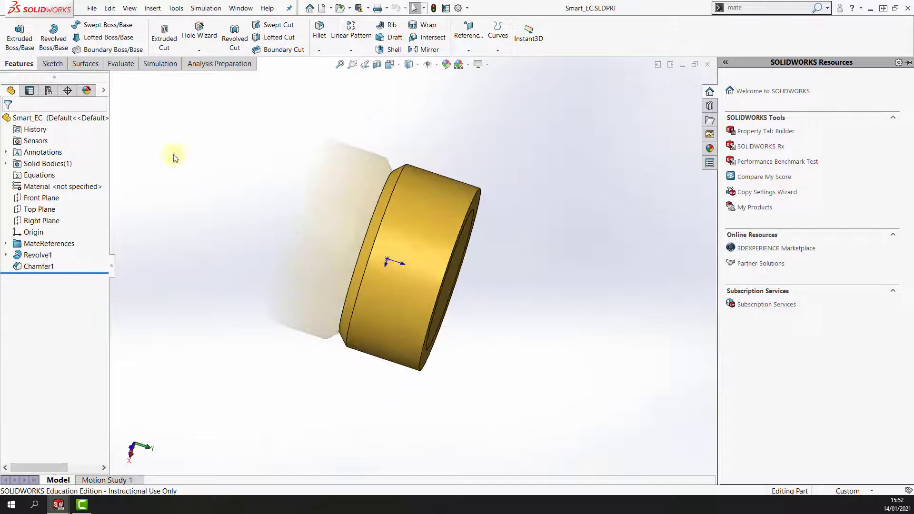
pyautogui.click(46, 92)
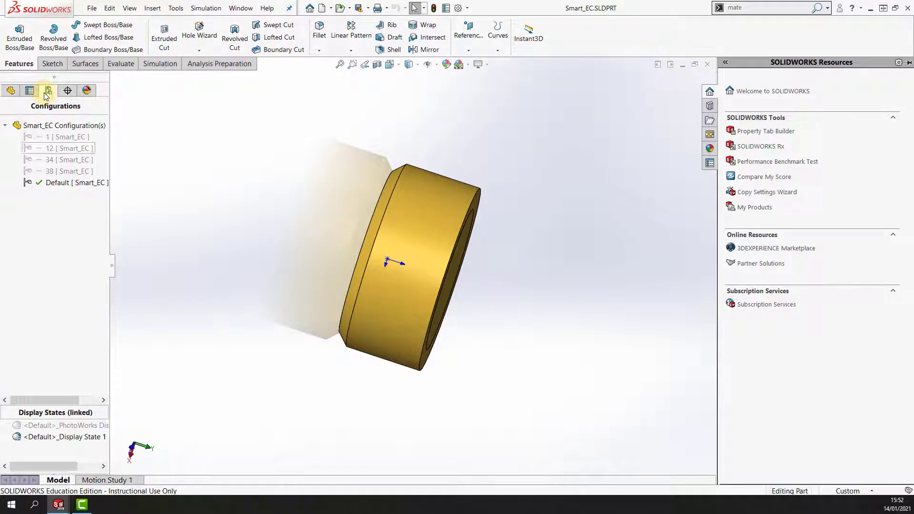
pyautogui.click(11, 91)
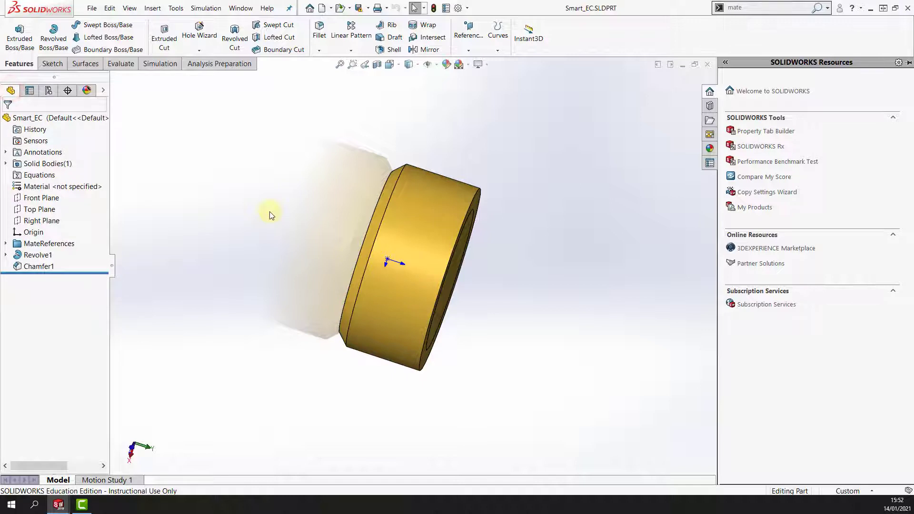
pyautogui.click(706, 64)
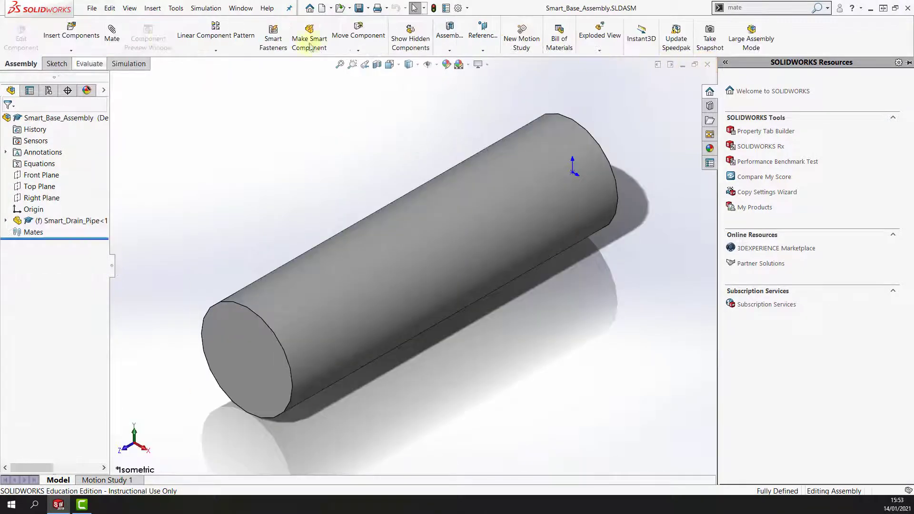
# Insert Smart_EC in configuration 12 into the assembly, placing it on the near end of the drain pipe.
pyautogui.click(71, 34)
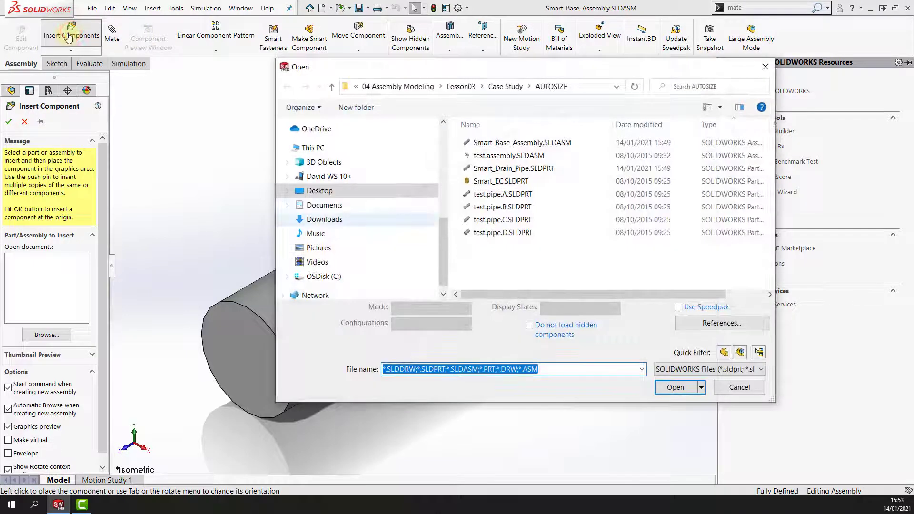
pyautogui.click(501, 181)
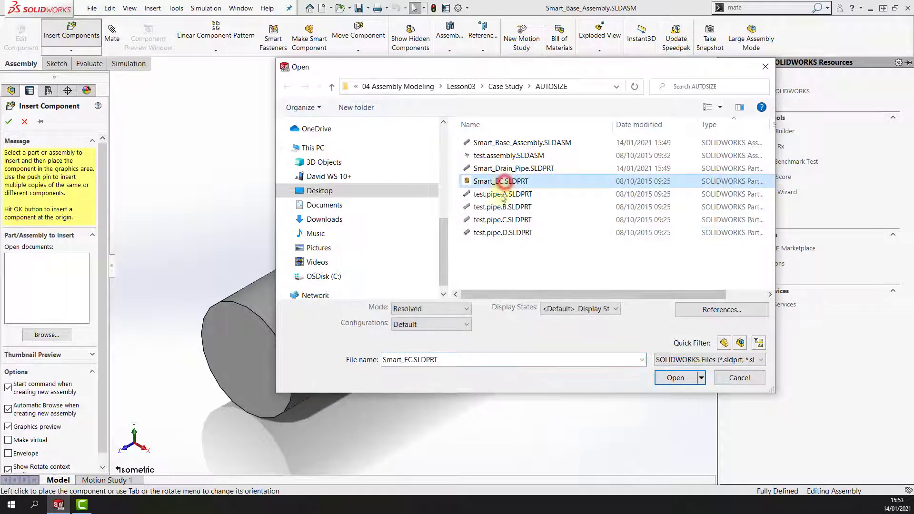
pyautogui.click(460, 325)
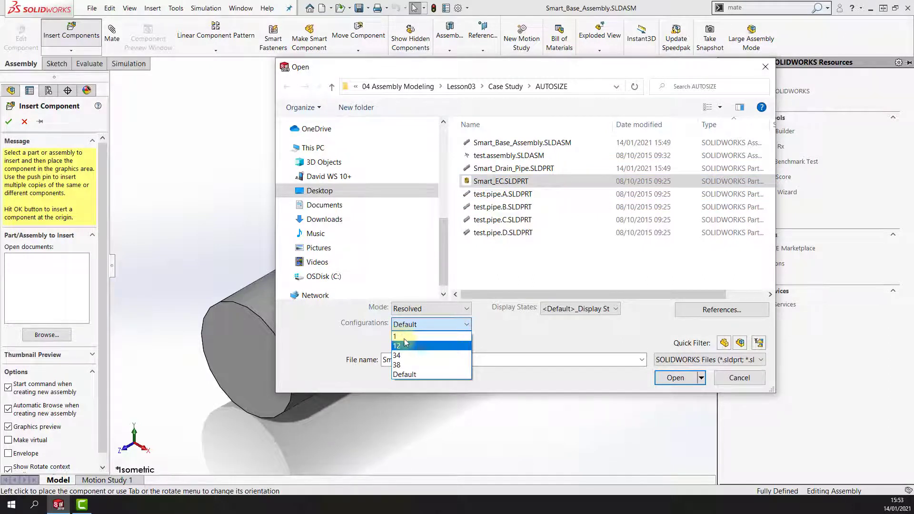
pyautogui.click(405, 343)
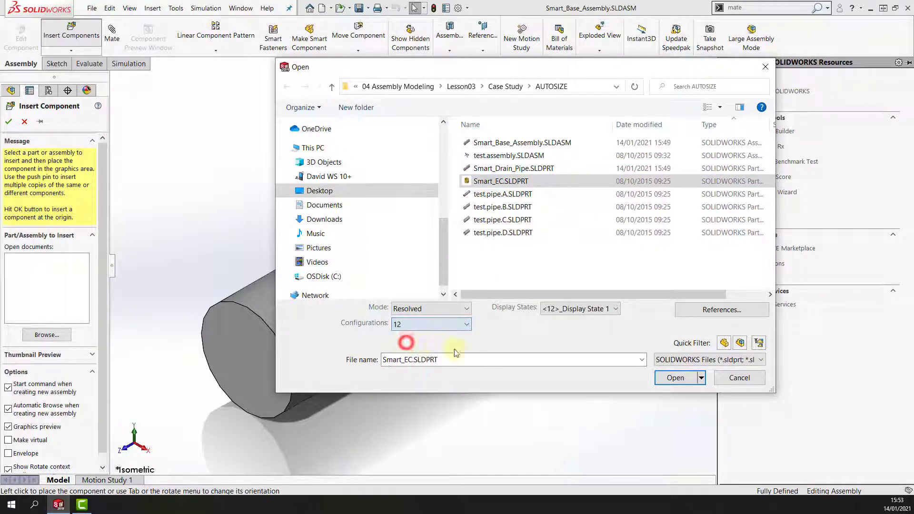
pyautogui.click(674, 378)
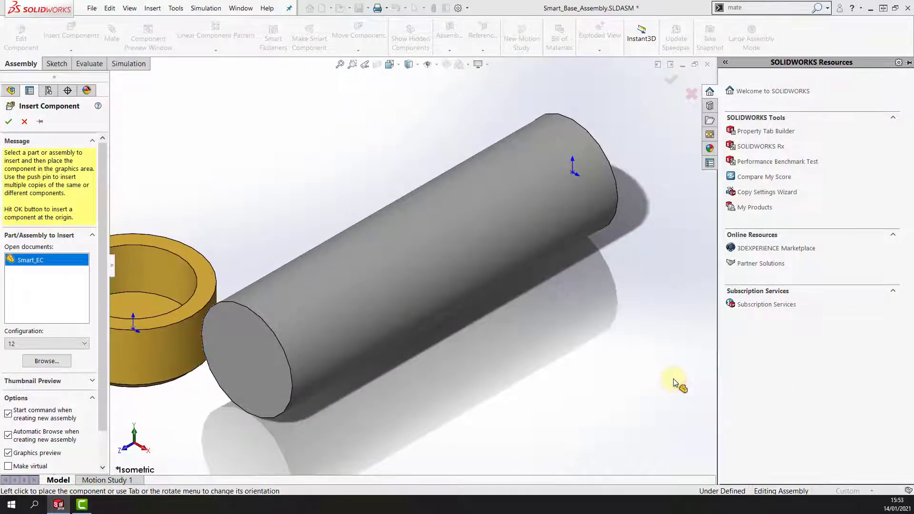
pyautogui.click(284, 324)
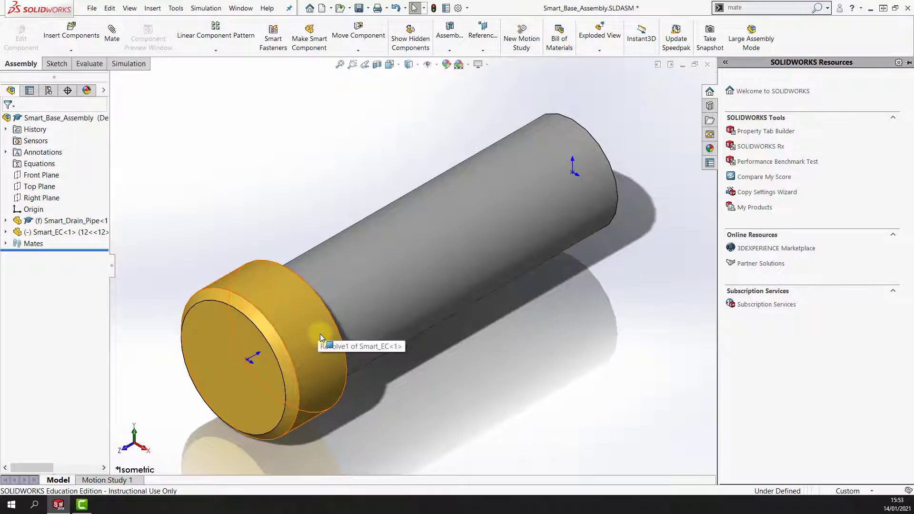
# Make the end cap a smart component with diameter auto-sizing, using its inner cylindrical face as the concentric mate reference.
pyautogui.moveTo(320, 333); pyautogui.dragTo(192, 316, button='middle')
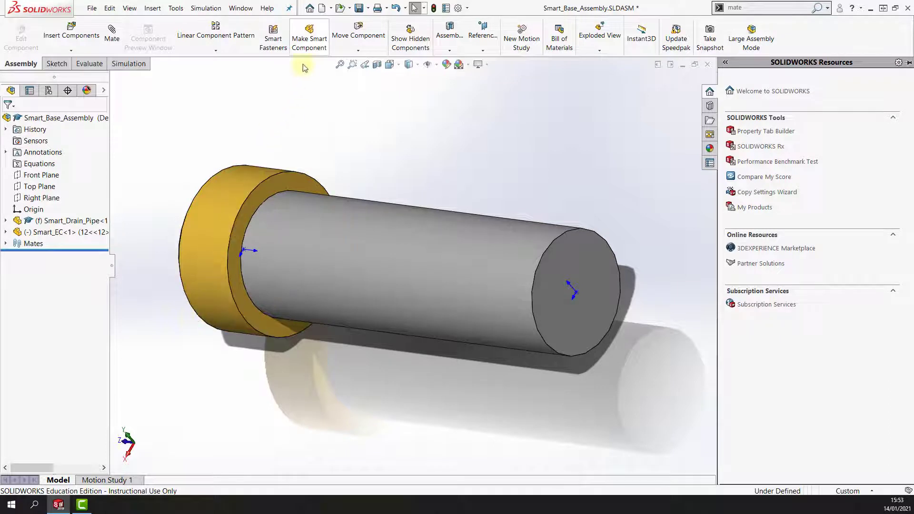
pyautogui.click(236, 201)
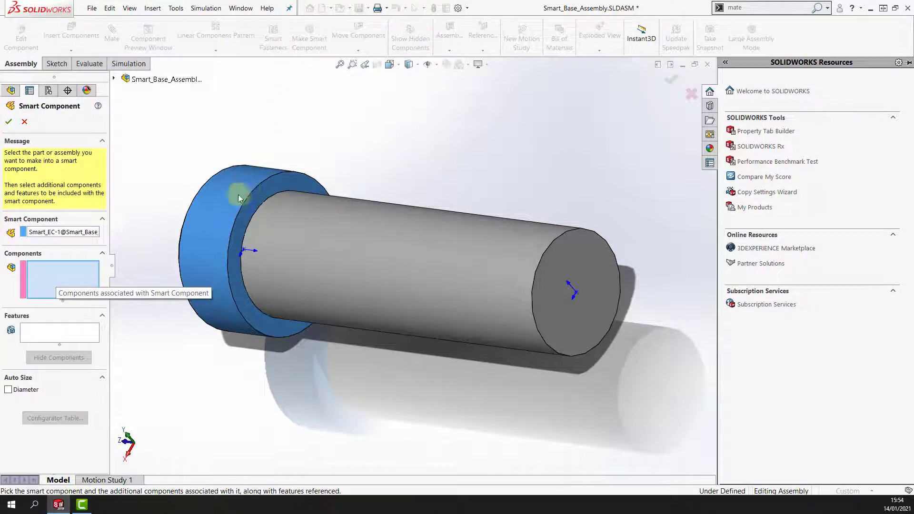
pyautogui.click(8, 391)
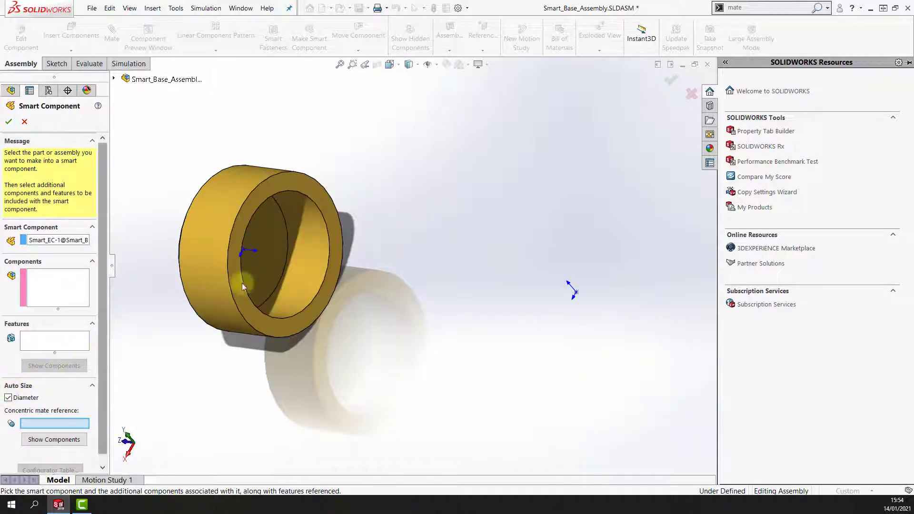
pyautogui.click(309, 253)
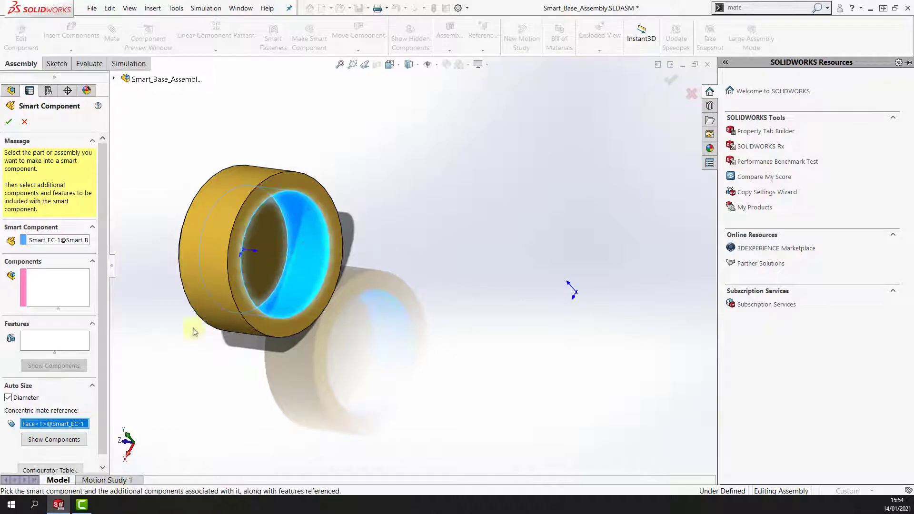
pyautogui.scroll(-1, 104, 386)
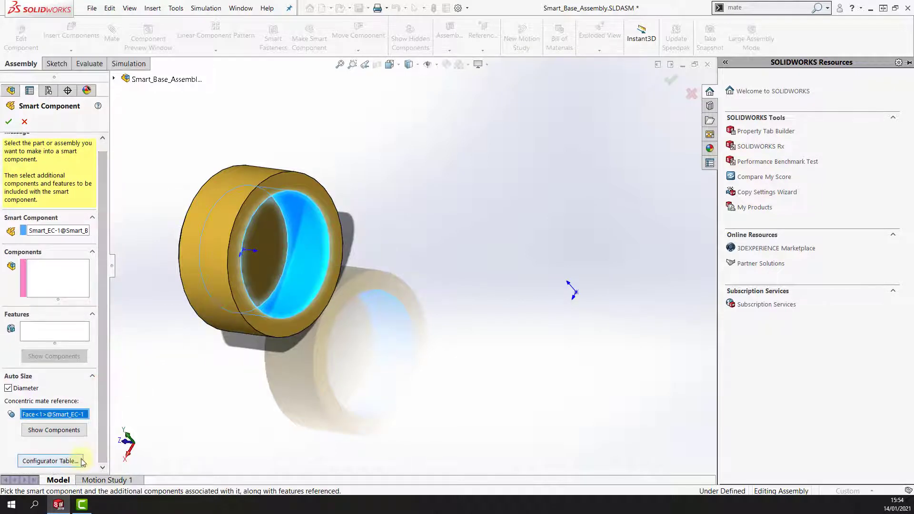
# In the configurator table, set configuration 1 to a minimum diameter of 1.3 and a maximum of 1.4.
pyautogui.click(66, 464)
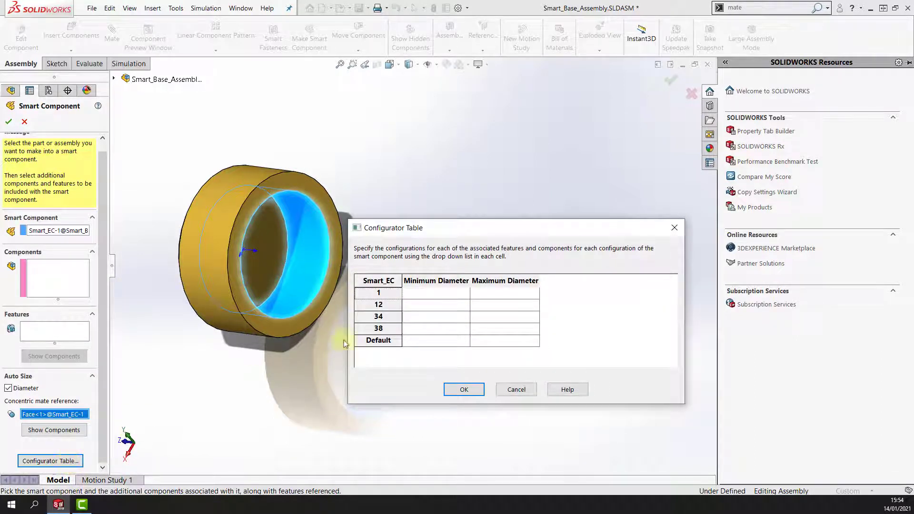
pyautogui.click(448, 295)
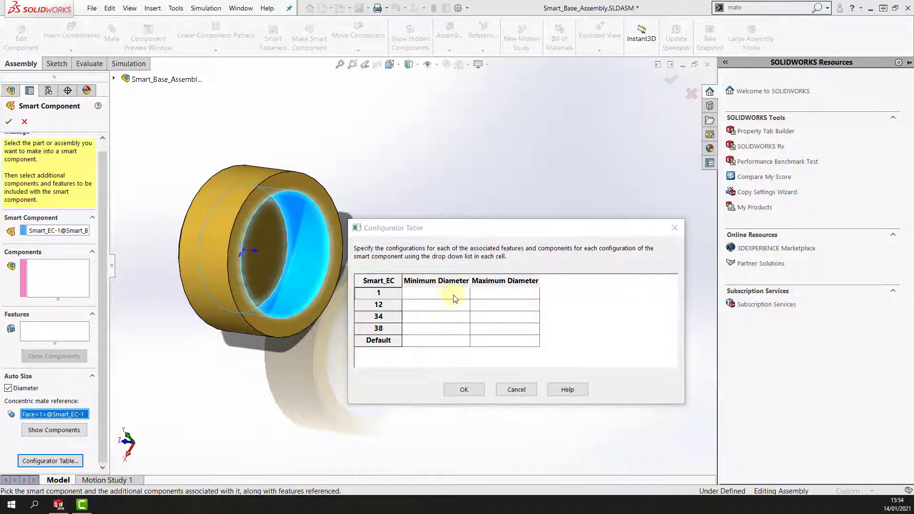
pyautogui.click(453, 299)
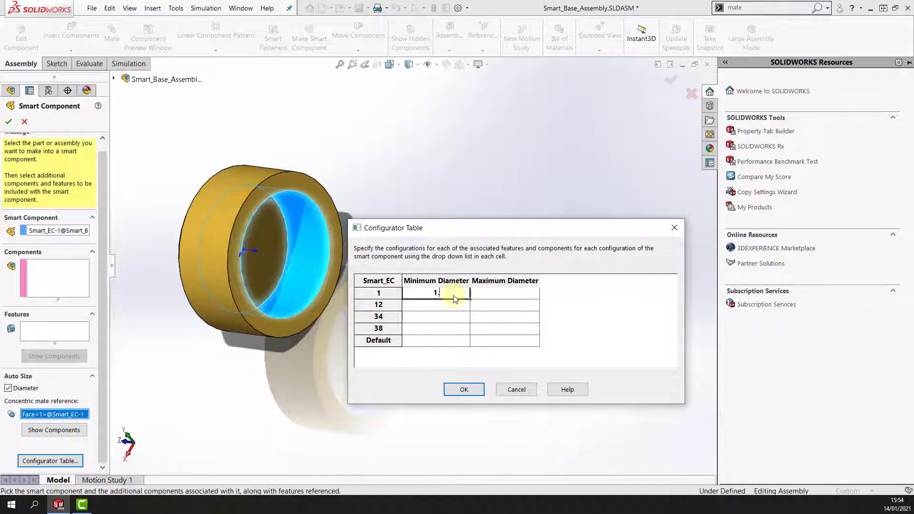
pyautogui.press('Tab')
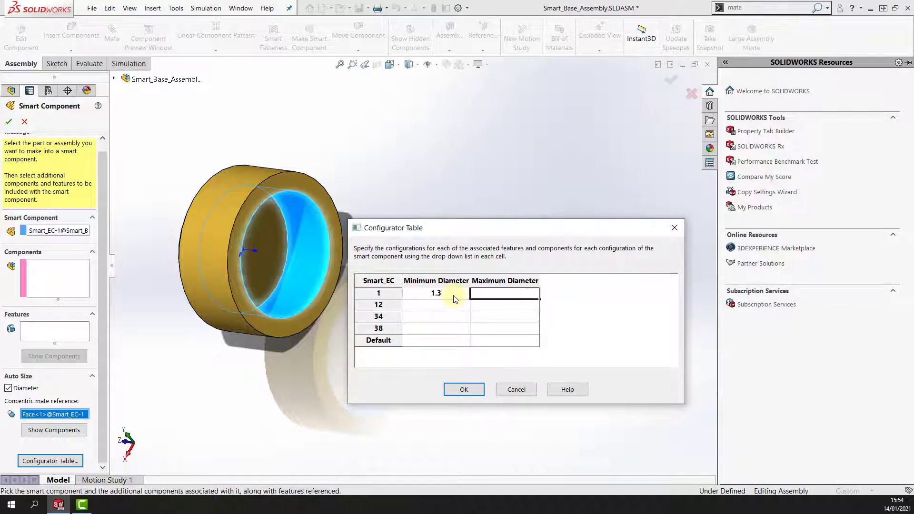
pyautogui.write('1.4')
pyautogui.press('Return')
# Set the diameter ranges to 0.8–0.9 for configuration 12 and 1.0–1.1 for configuration 34.
pyautogui.click(456, 305)
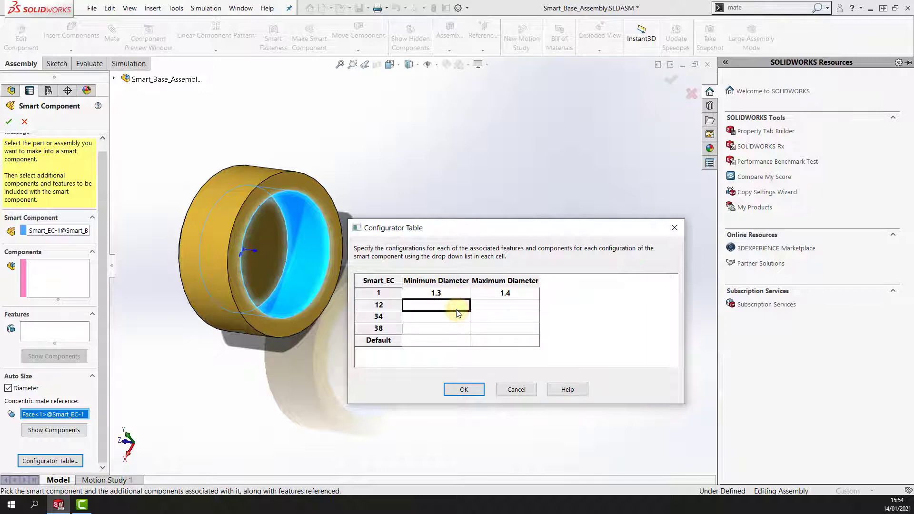
pyautogui.write('0.8')
pyautogui.press('Tab')
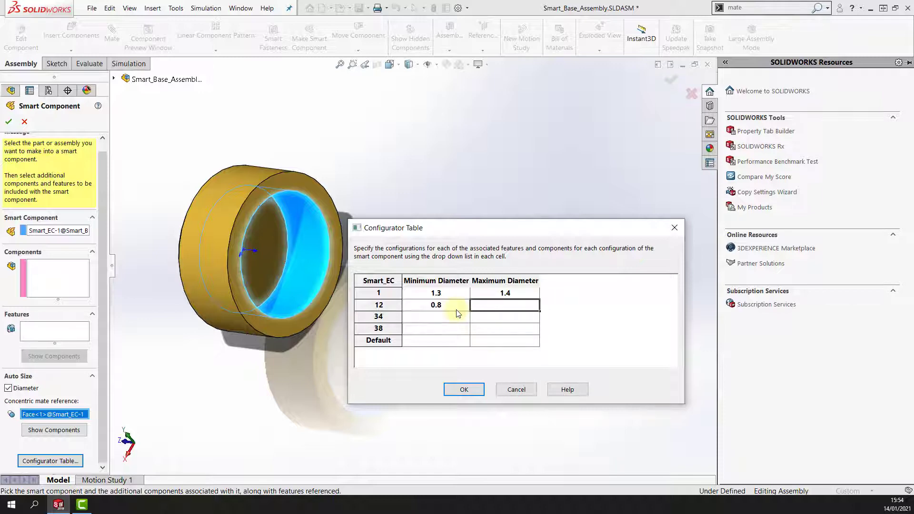
pyautogui.write('0.9')
pyautogui.click(434, 317)
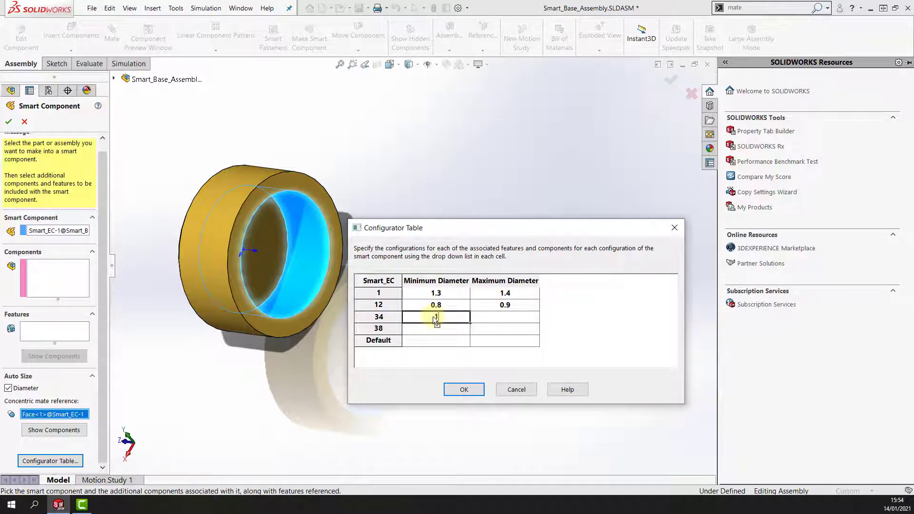
pyautogui.press('Tab')
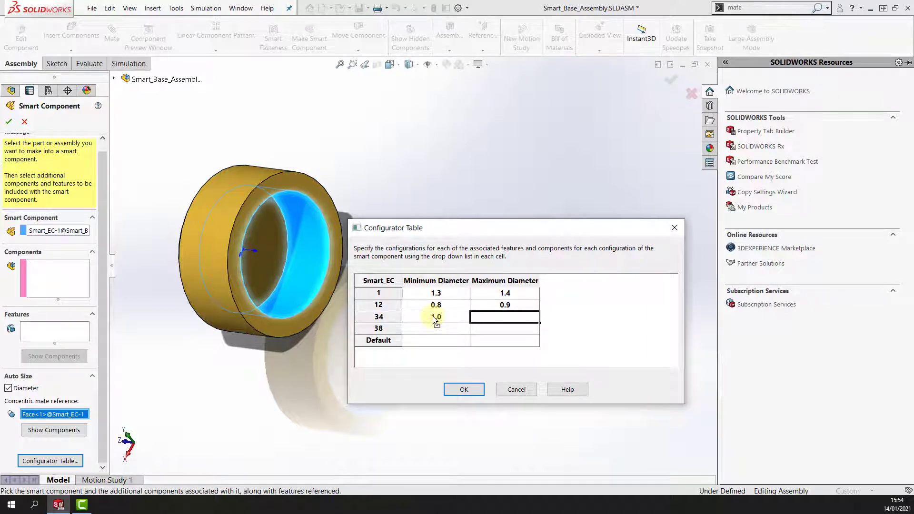
pyautogui.write('1.1')
# Set the diameter ranges to 0.6–0.7 for configuration 38 and 0.8–0.9 for the Default configuration.
pyautogui.click(431, 331)
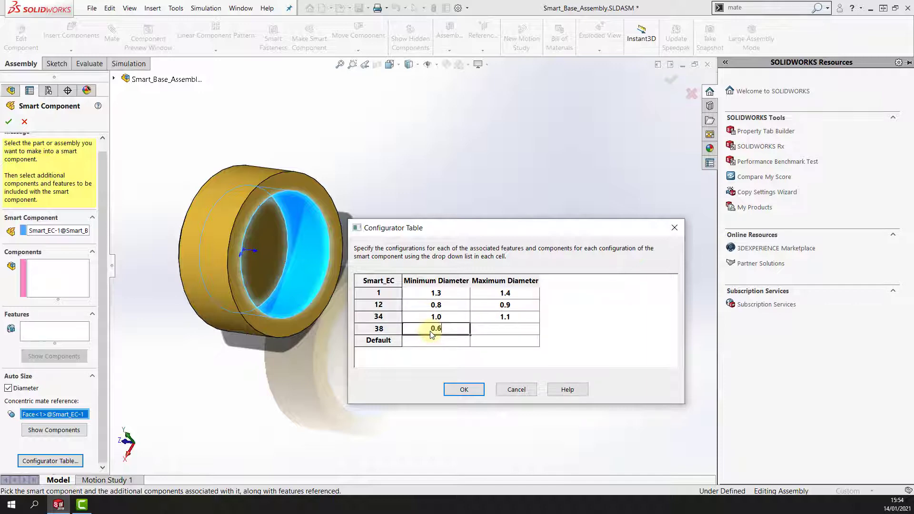
pyautogui.press('Tab')
pyautogui.write('0.')
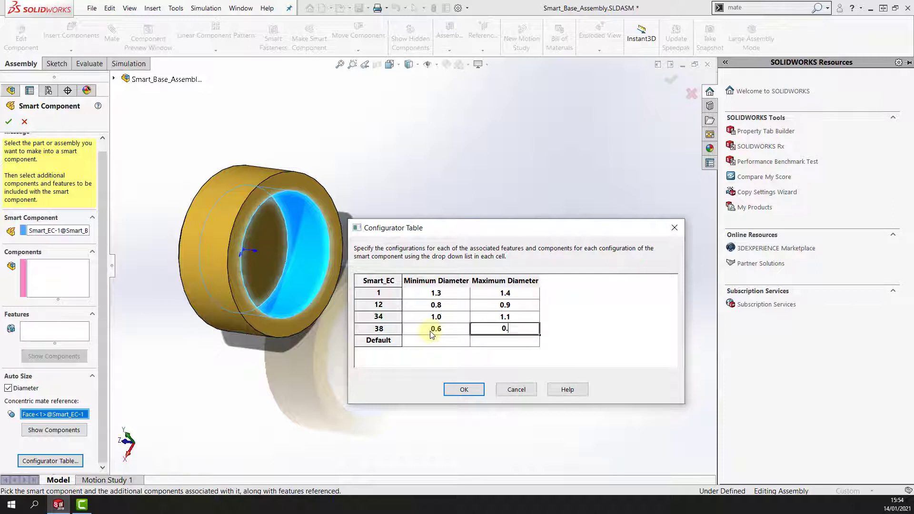
pyautogui.click(447, 341)
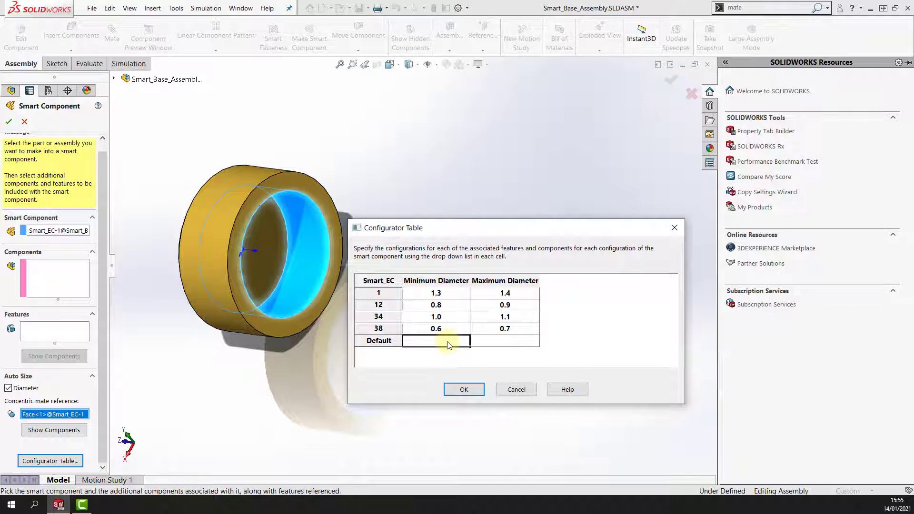
pyautogui.write('0.8')
pyautogui.press('Tab')
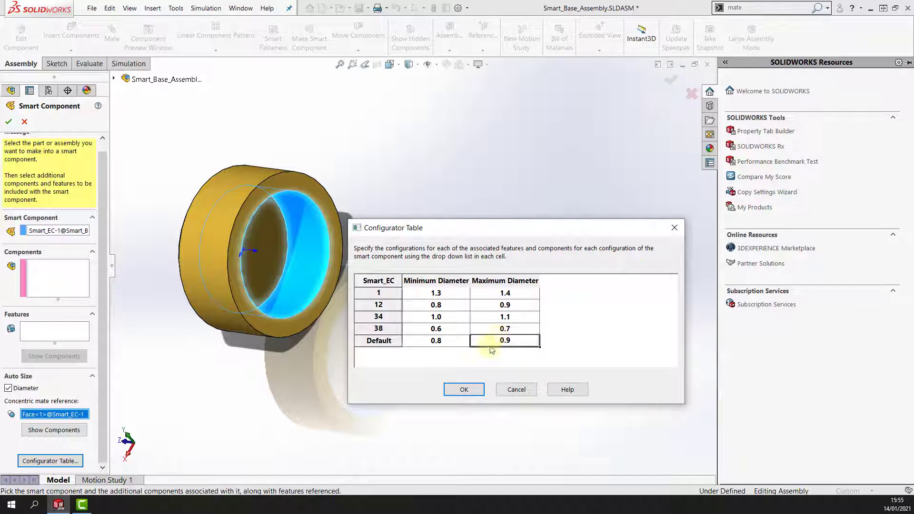
# Accept the configurator table and finish the end cap's smart component definition.
pyautogui.click(460, 391)
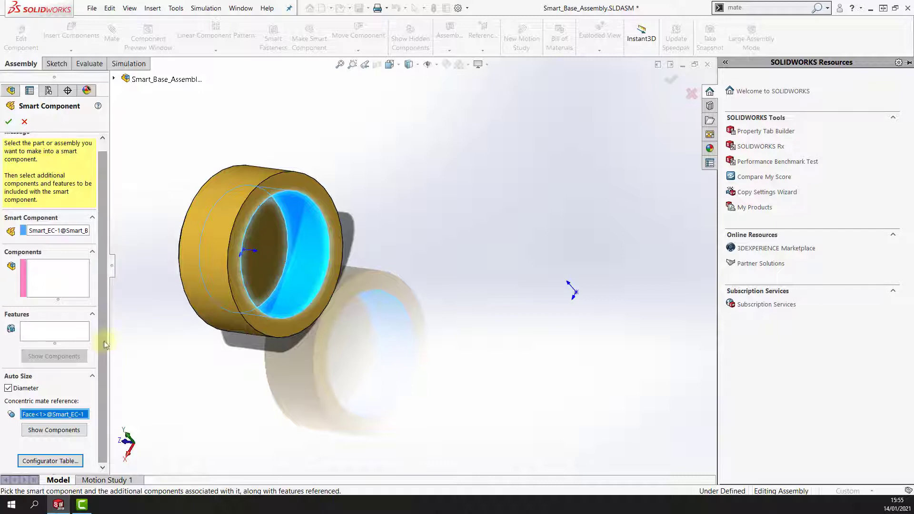
pyautogui.click(9, 122)
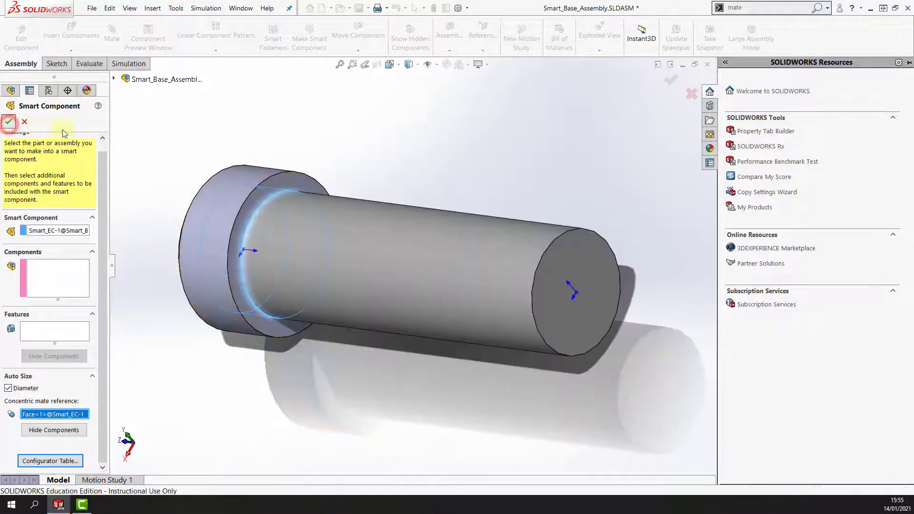
pyautogui.click(148, 141)
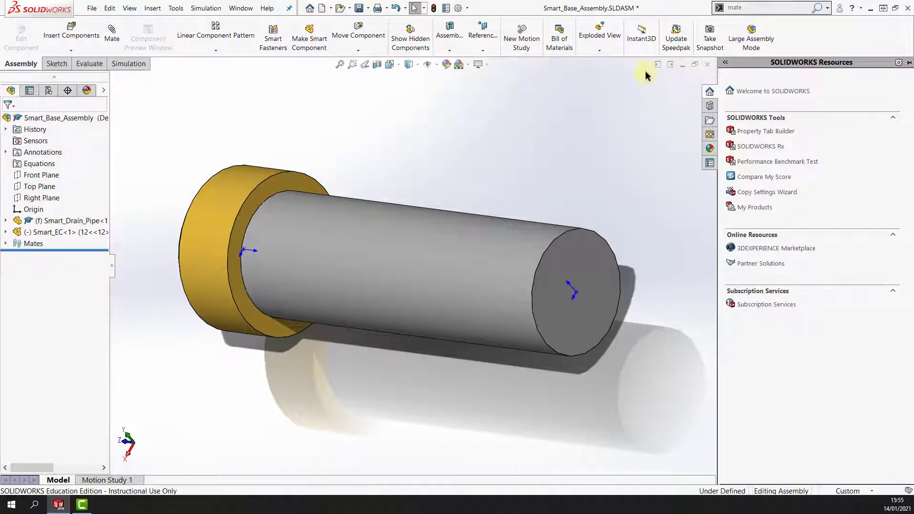
# Close Smart_Base_Assembly, saving both the assembly and the Smart_EC part.
pyautogui.click(706, 64)
pyautogui.click(172, 205)
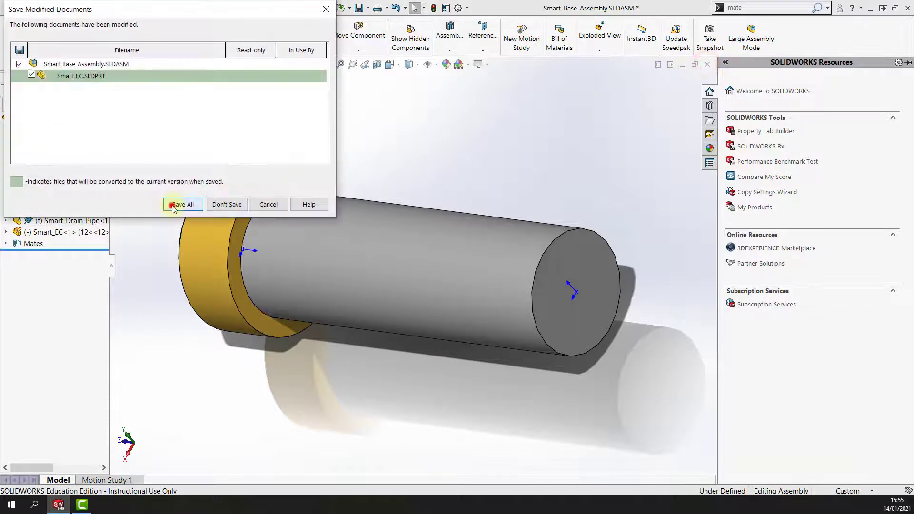
# Open the test.assembly.SLDASM file from the AUTOSIZE folder.
pyautogui.click(227, 8)
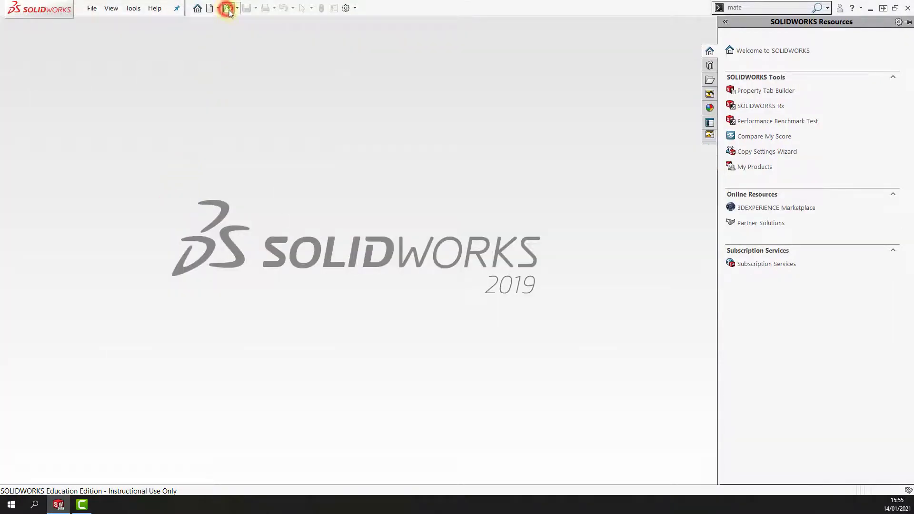
pyautogui.click(518, 157)
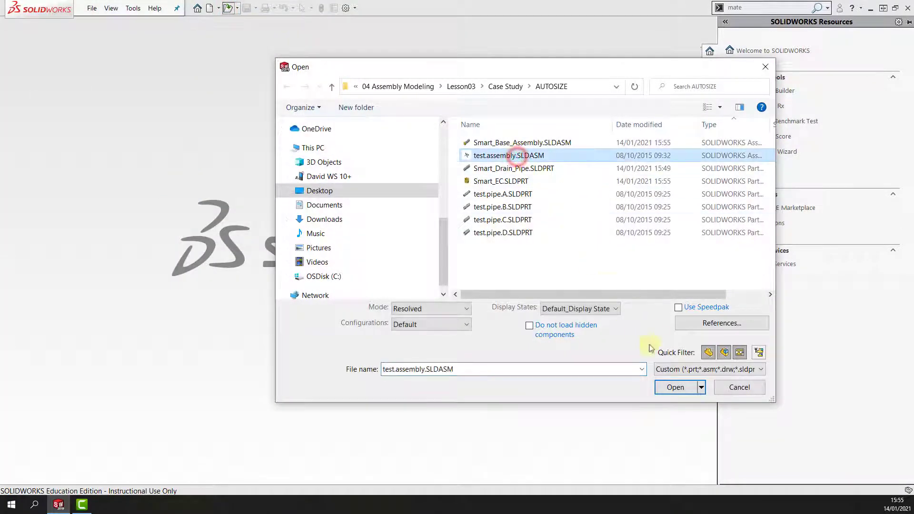
pyautogui.click(681, 389)
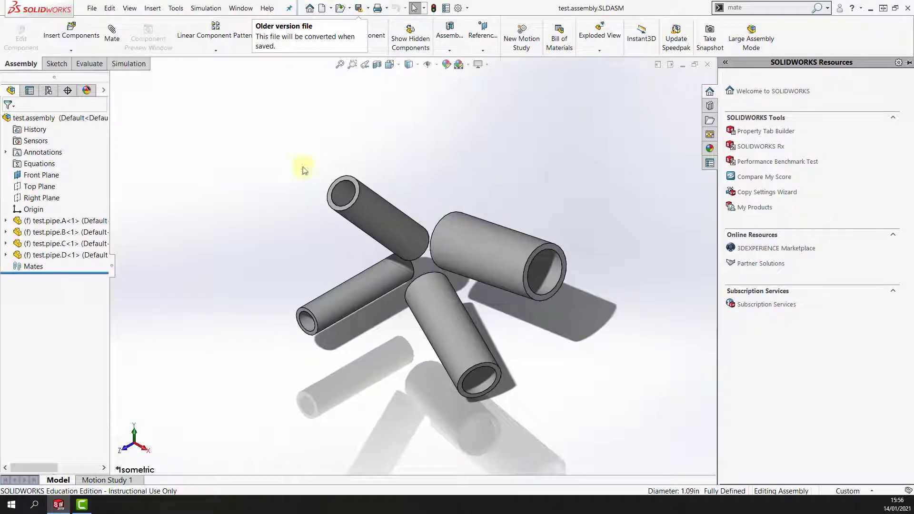
# Insert the Smart_EC end cap onto the largest pipe with a concentric mate and flip its alignment.
pyautogui.click(75, 34)
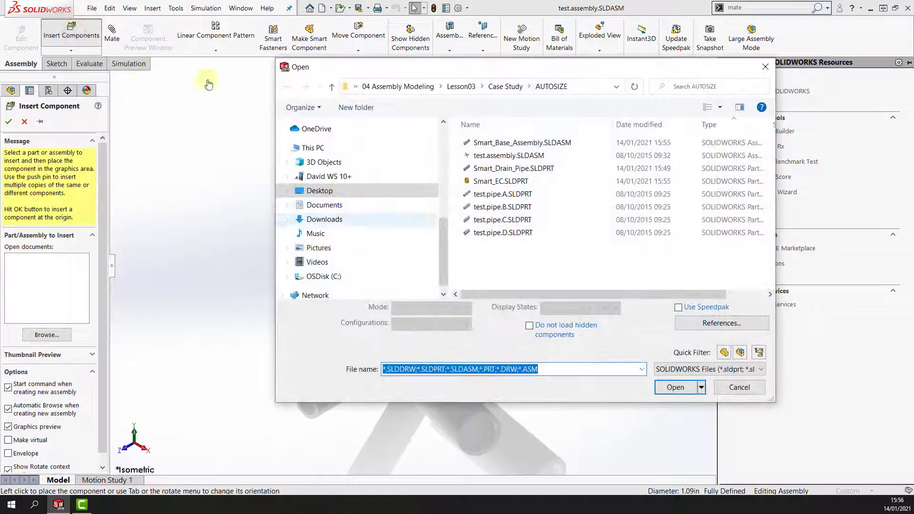
pyautogui.click(490, 182)
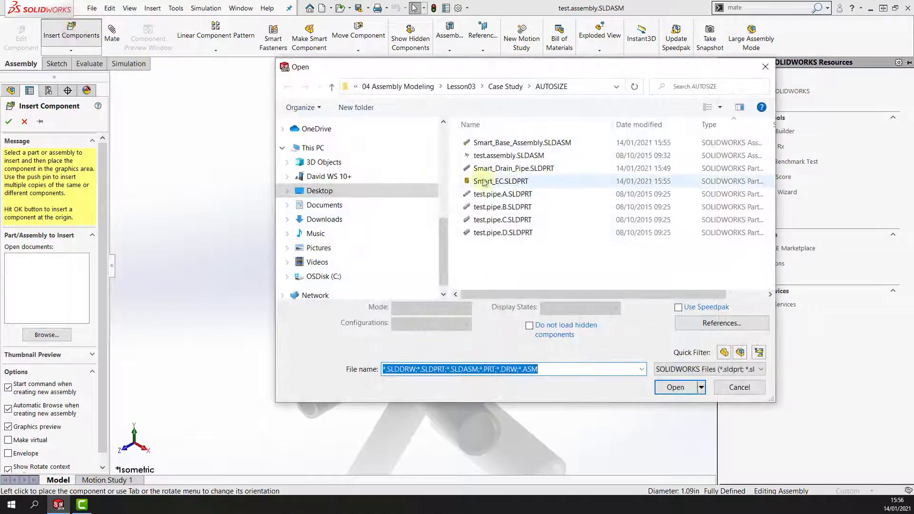
pyautogui.click(676, 378)
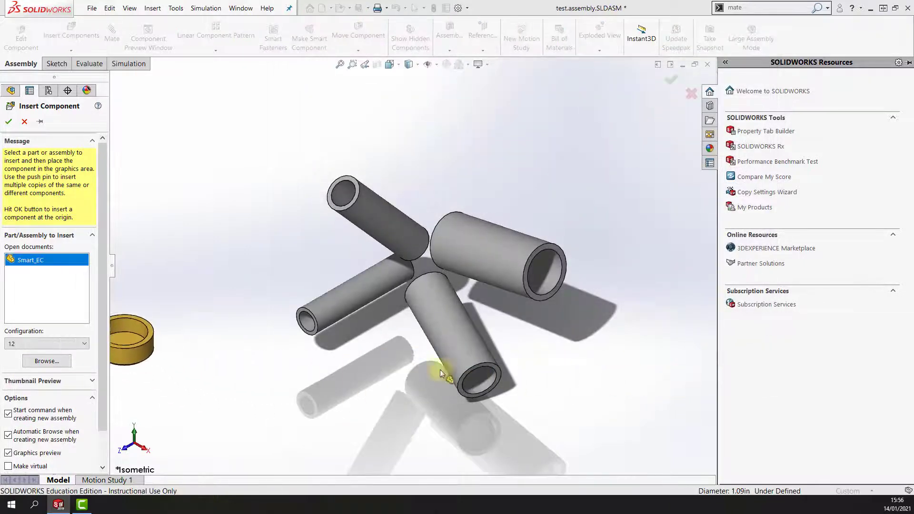
pyautogui.click(440, 369)
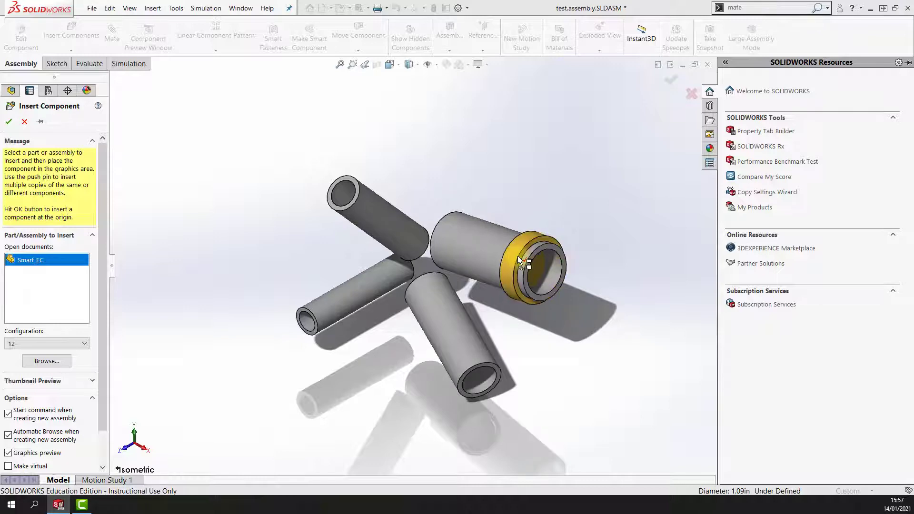
pyautogui.scroll(-5, 518, 256)
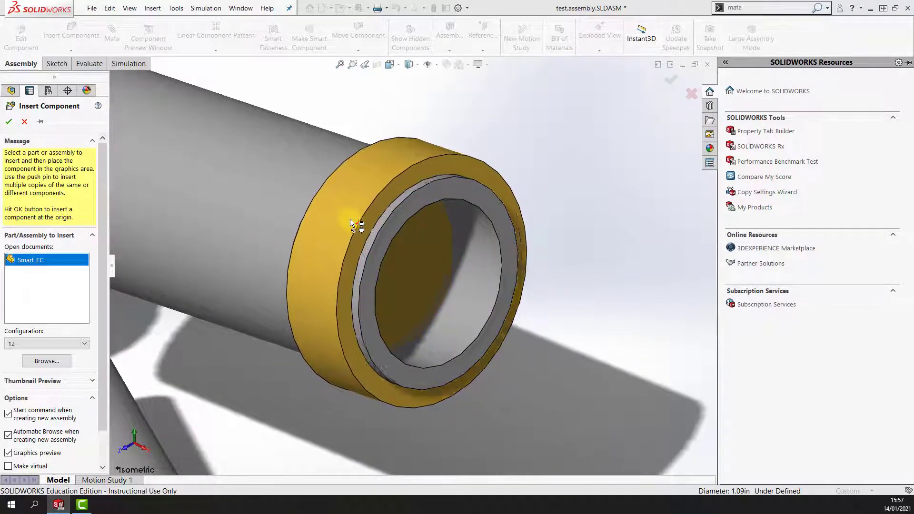
pyautogui.scroll(5, 350, 219)
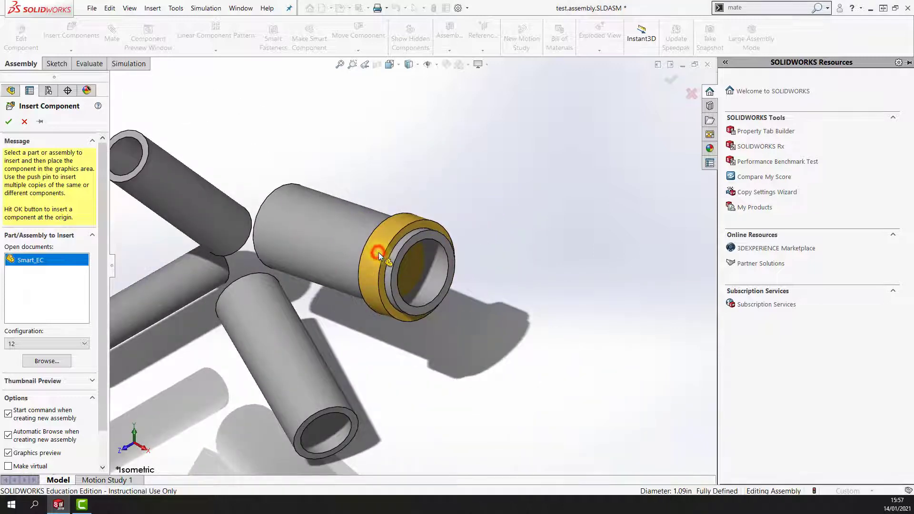
pyautogui.click(379, 257)
pyautogui.click(489, 232)
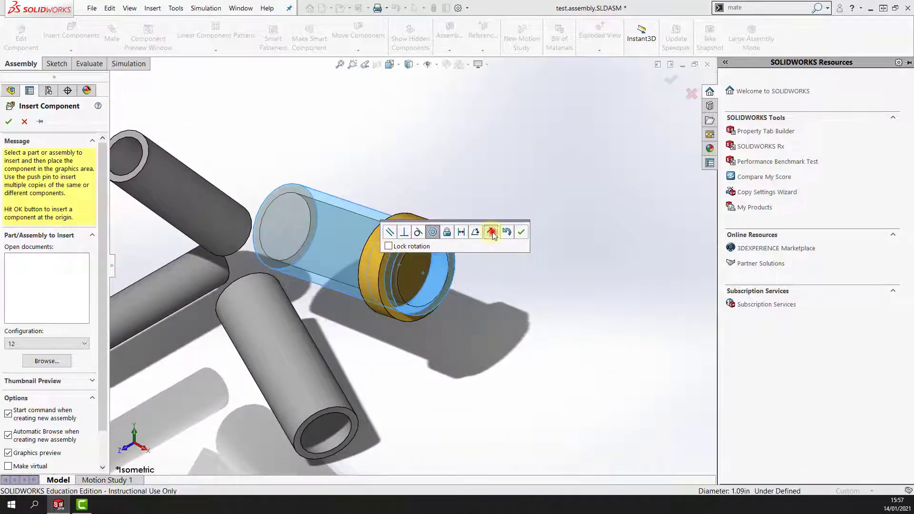
pyautogui.click(521, 233)
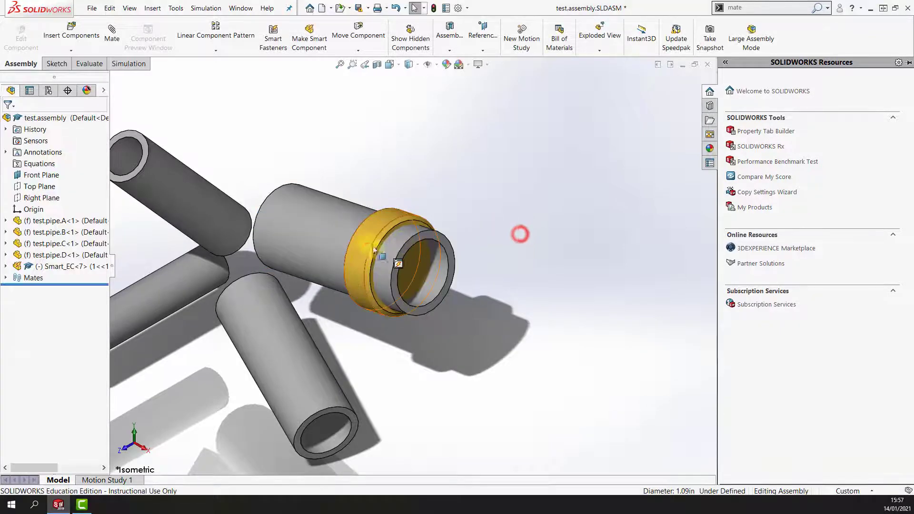
# Slide the inserted end cap out past the open end of the largest pipe.
pyautogui.moveTo(367, 247); pyautogui.dragTo(437, 228)
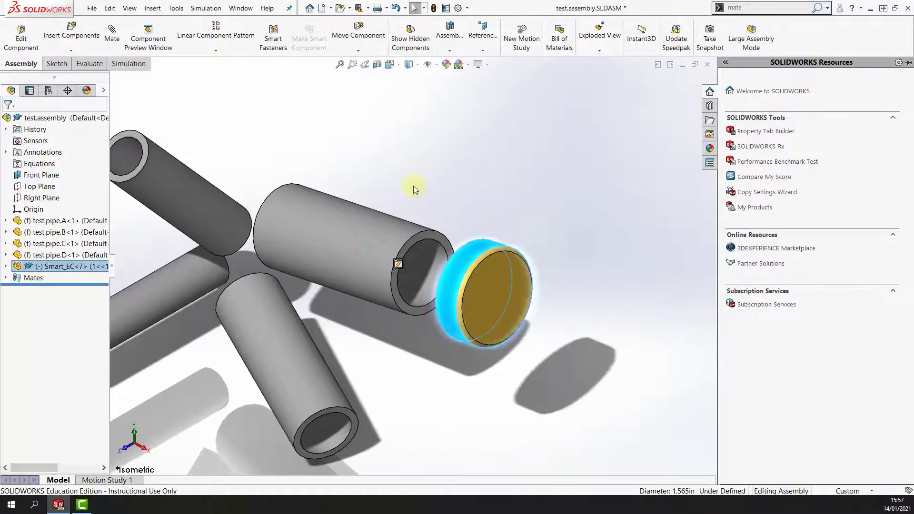
pyautogui.press('z')
pyautogui.press('z')
# Insert another Smart_EC concentric to the second-largest pipe with flipped alignment, and slide it past the pipe's open end.
pyautogui.click(72, 26)
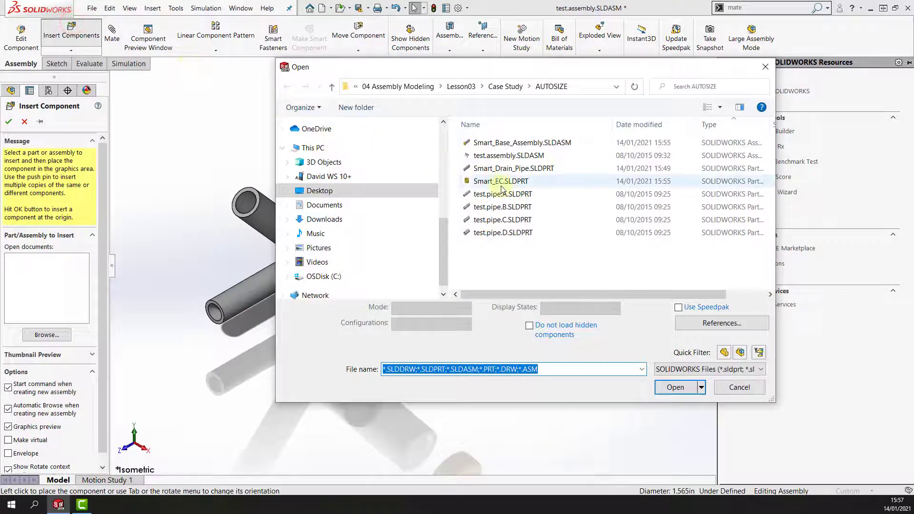
pyautogui.click(501, 186)
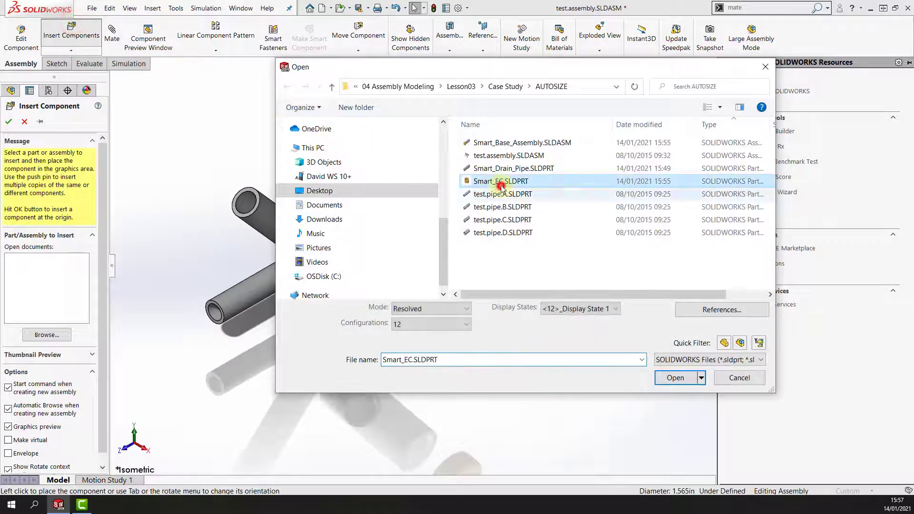
pyautogui.click(675, 378)
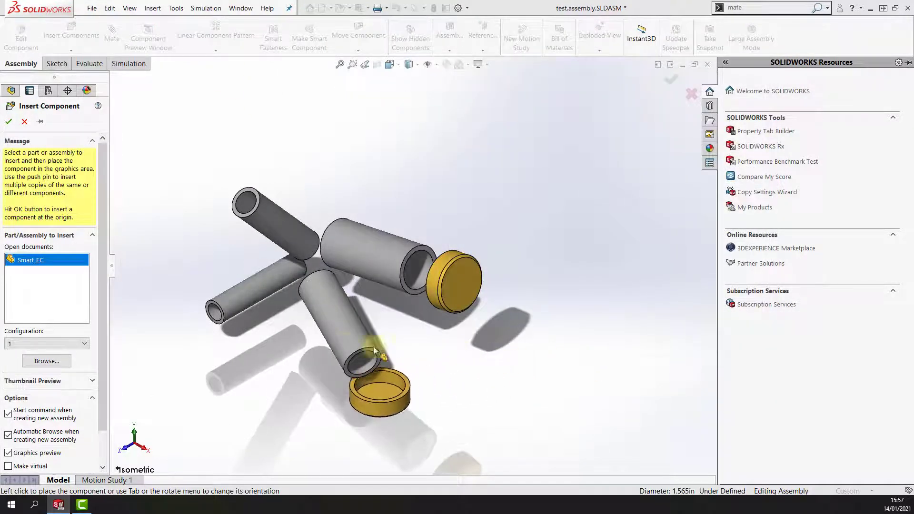
pyautogui.click(347, 344)
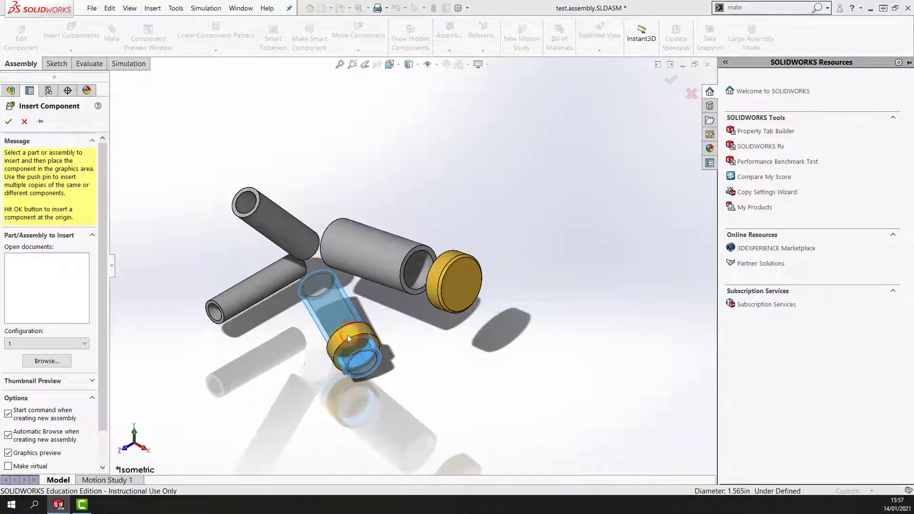
pyautogui.click(309, 355)
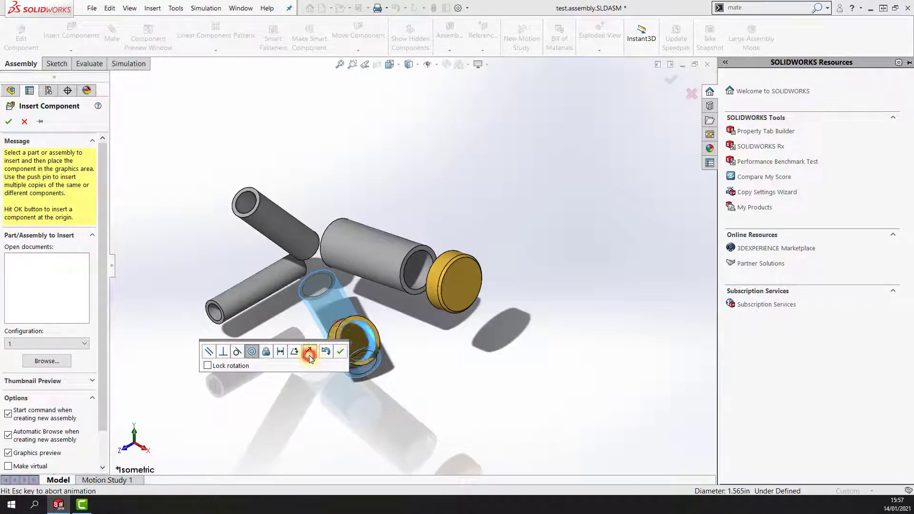
pyautogui.click(340, 352)
pyautogui.moveTo(342, 337); pyautogui.dragTo(372, 380)
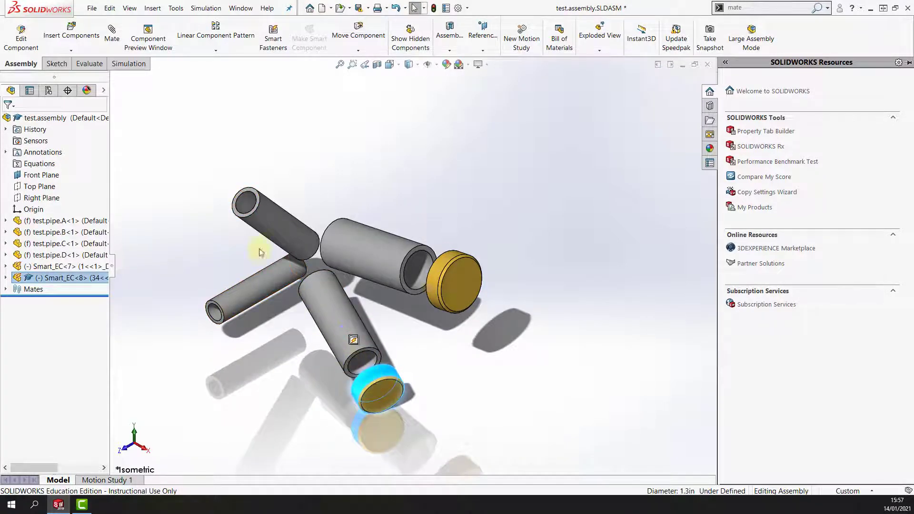
# Insert a third Smart_EC onto the second-smallest pipe, choosing configuration 12 for it.
pyautogui.click(72, 32)
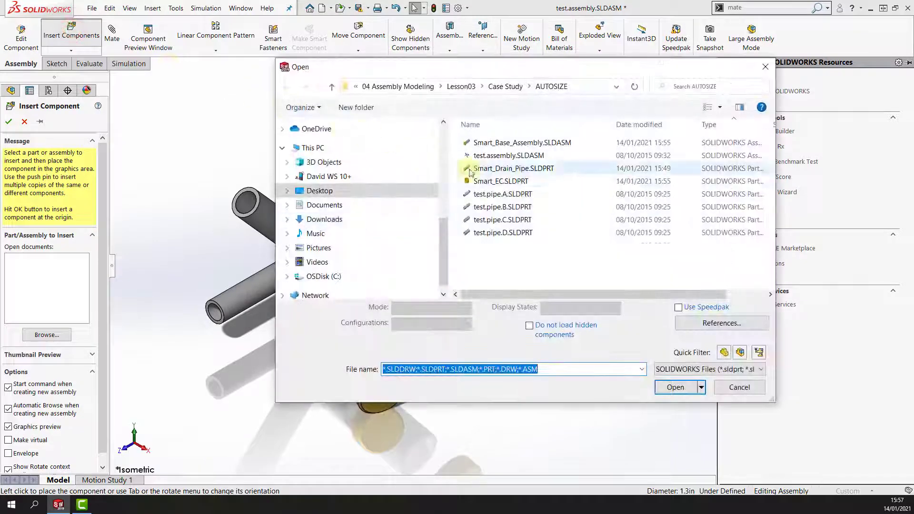
pyautogui.click(503, 181)
pyautogui.click(671, 378)
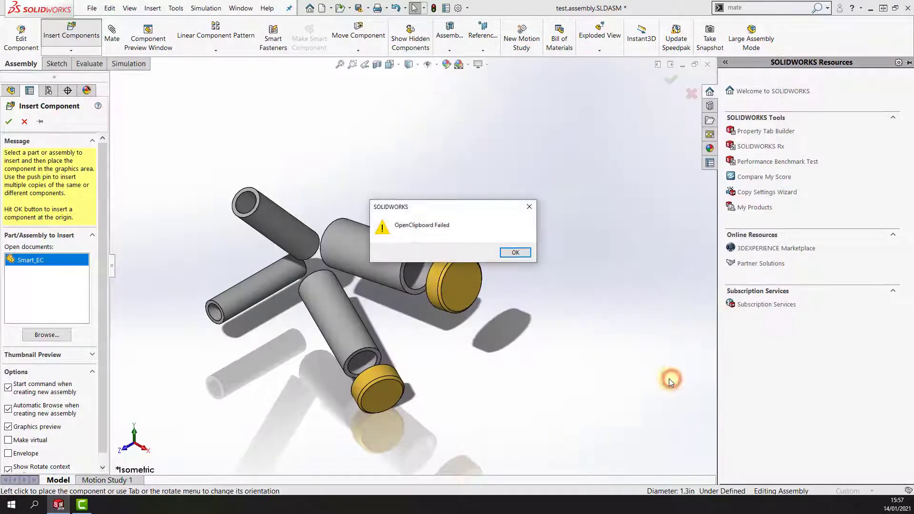
pyautogui.click(529, 205)
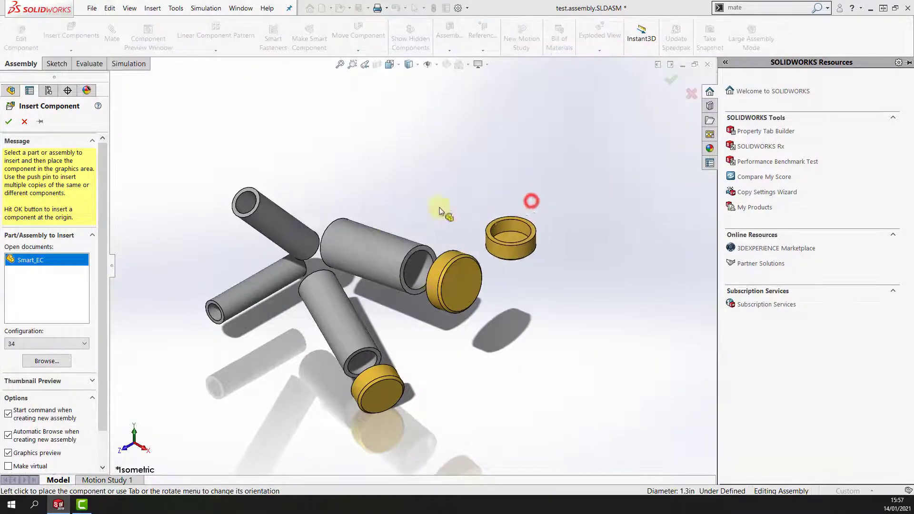
pyautogui.click(269, 219)
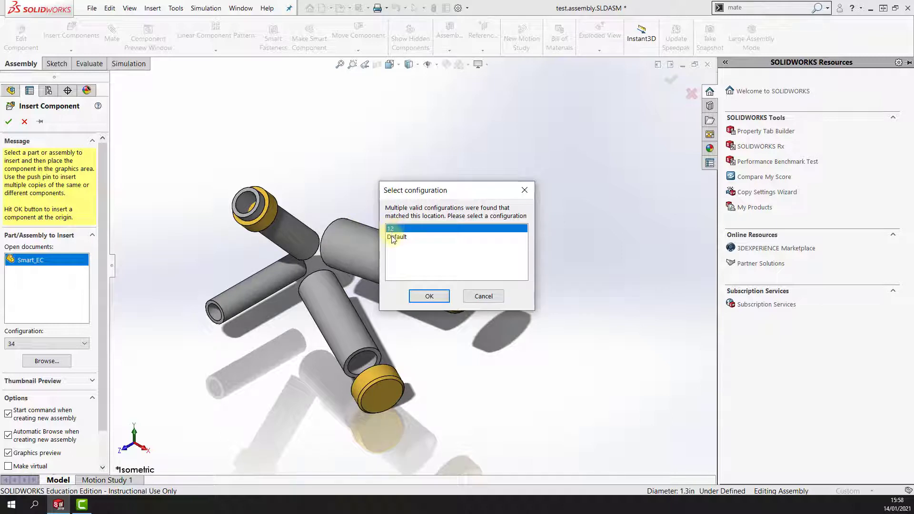
pyautogui.click(430, 297)
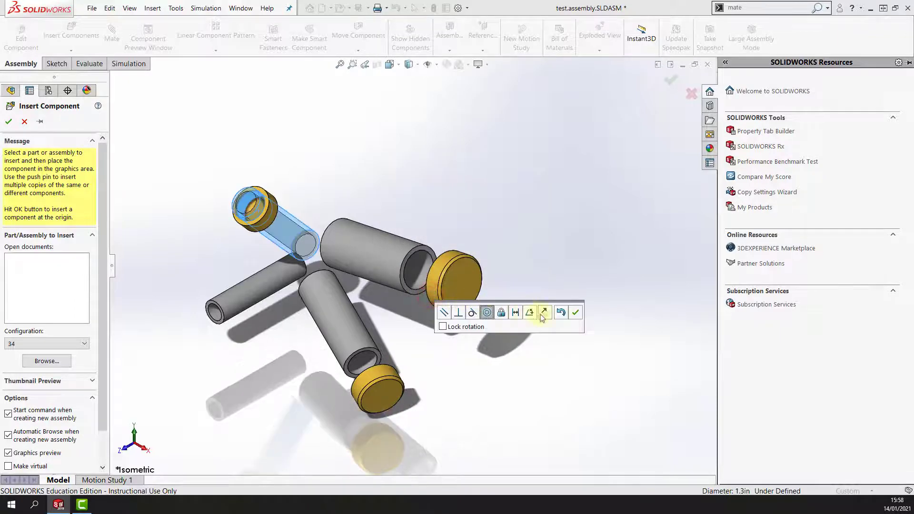
# Flip the third cap's concentric mate alignment, finish the mate and slide the cap past the pipe's open end.
pyautogui.click(542, 313)
pyautogui.click(576, 312)
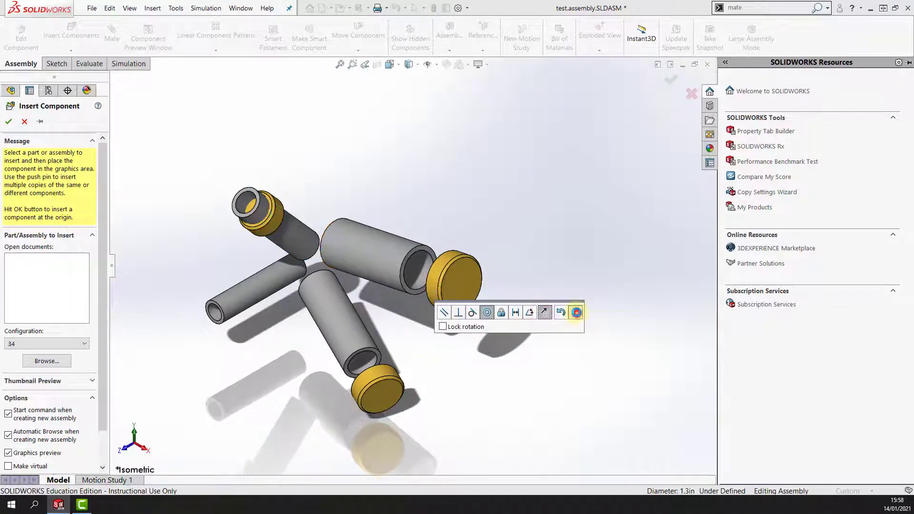
pyautogui.moveTo(263, 212); pyautogui.dragTo(243, 193)
# Insert a fourth Smart_EC concentric to the smallest pipe with flipped alignment, and slide it past the pipe's open end.
pyautogui.click(72, 30)
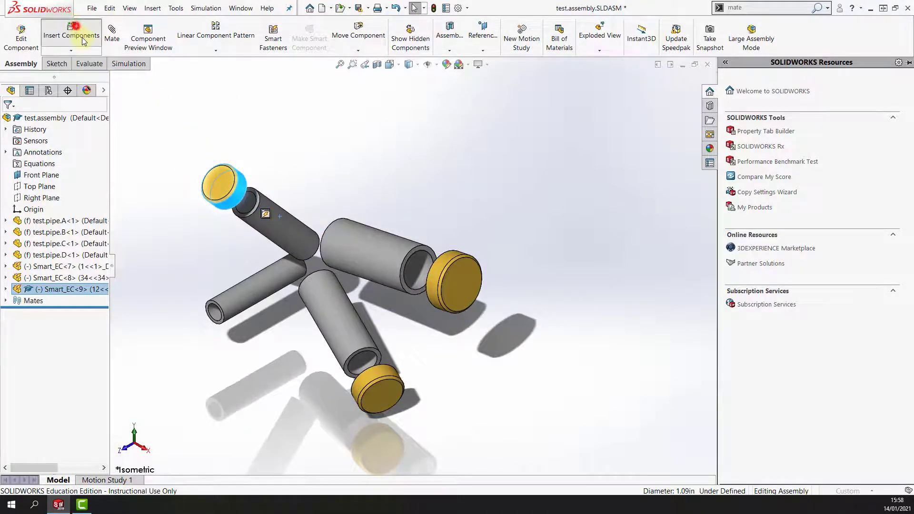
pyautogui.click(504, 181)
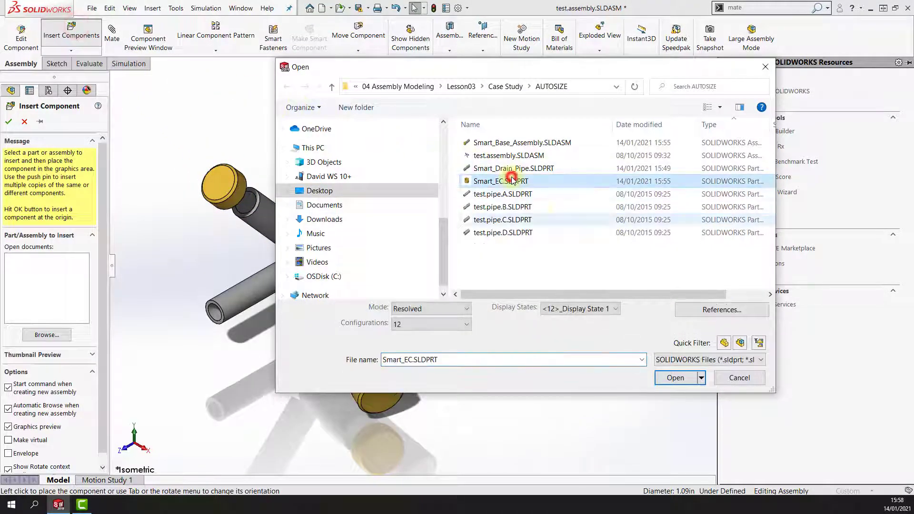
pyautogui.click(684, 379)
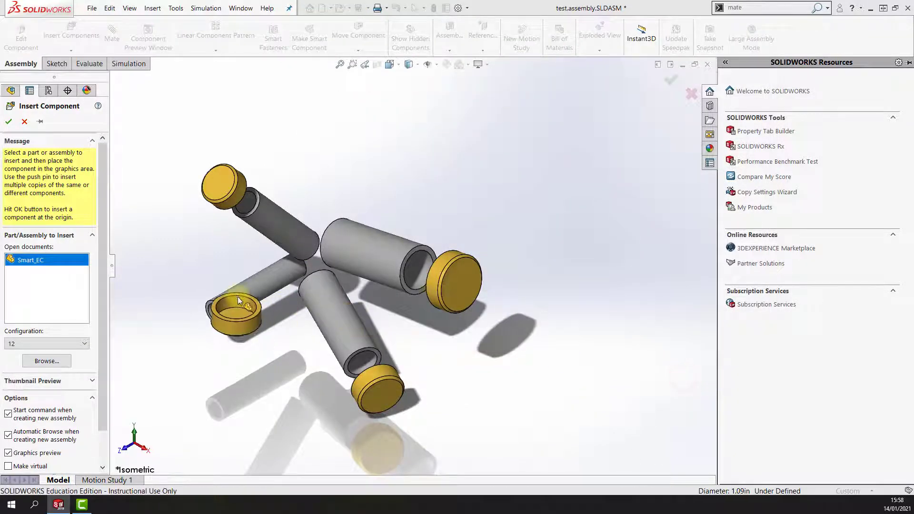
pyautogui.click(238, 296)
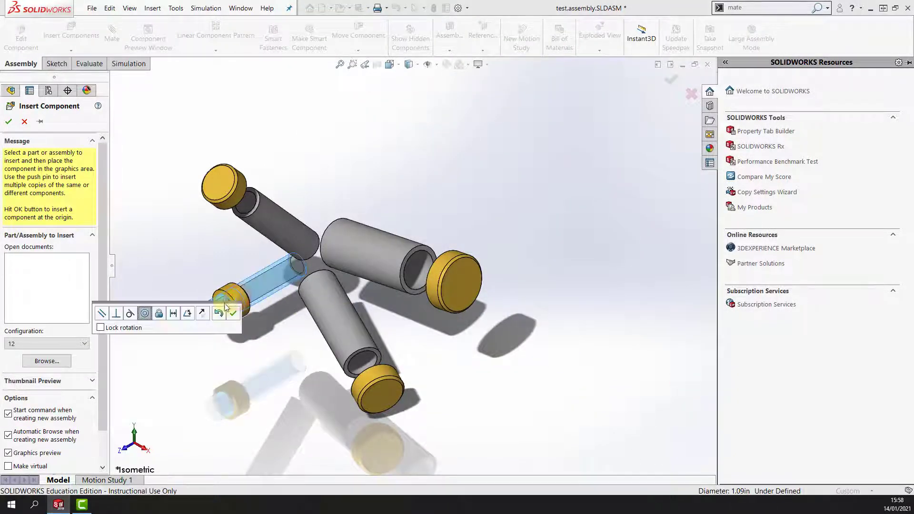
pyautogui.click(203, 313)
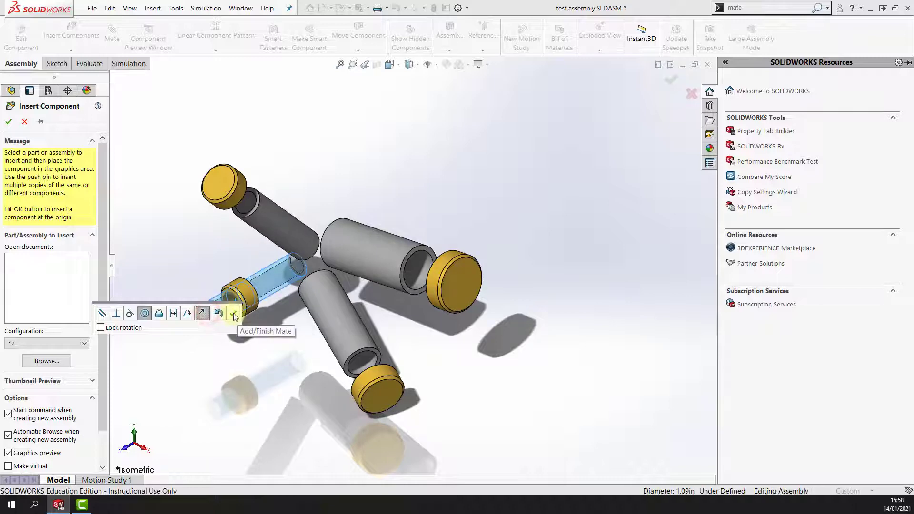
pyautogui.click(235, 313)
pyautogui.moveTo(235, 297); pyautogui.dragTo(195, 270)
pyautogui.click(194, 260)
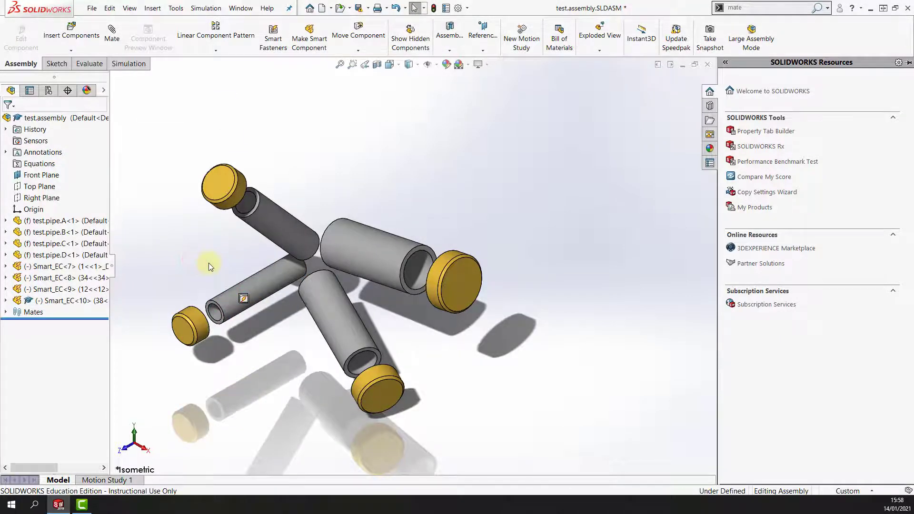
pyautogui.press('f')
pyautogui.scroll(-5, 385, 266)
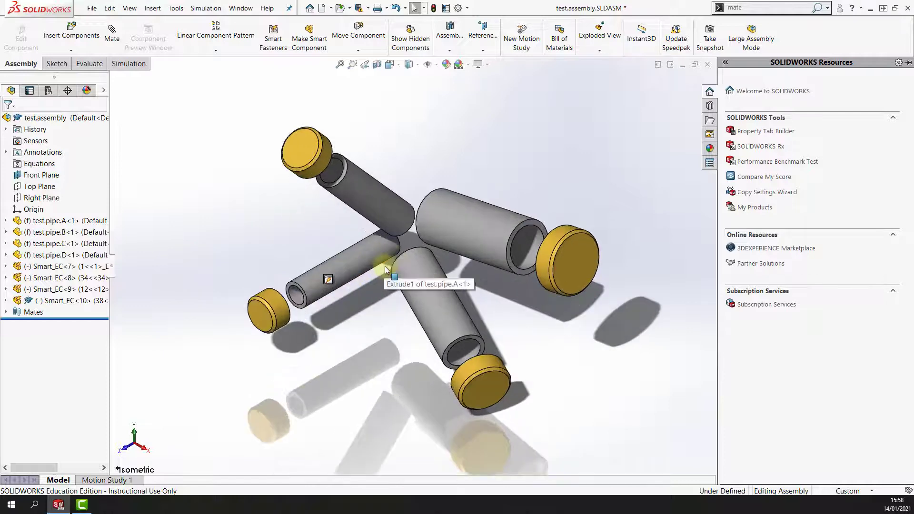
pyautogui.scroll(2, 421, 246)
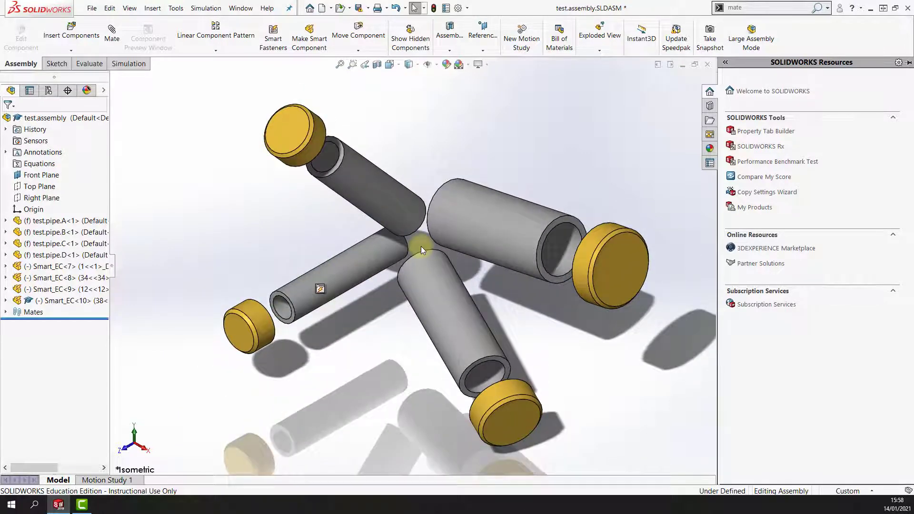